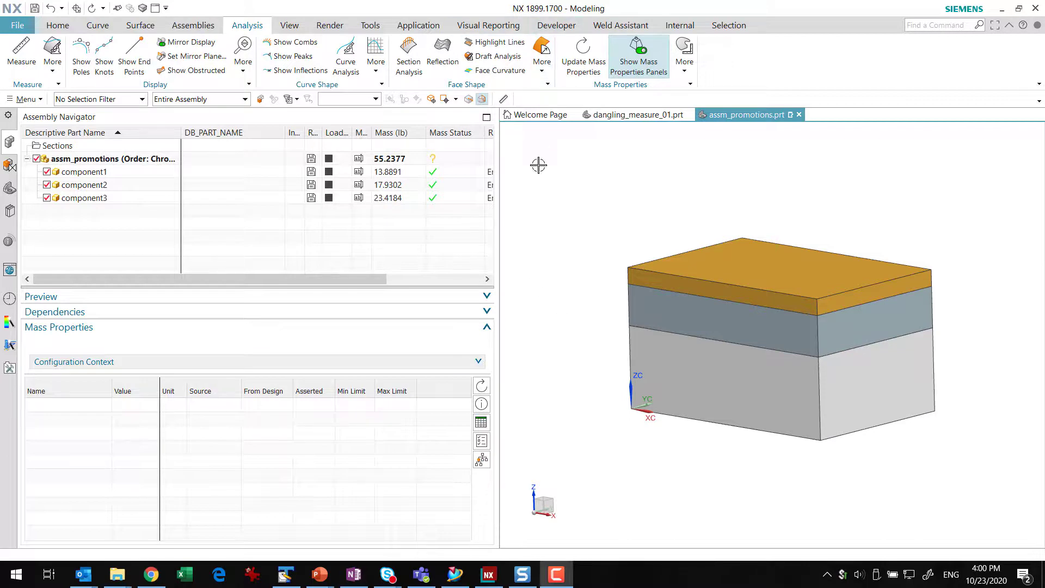
Toggle the mass properties panel off and on, then review each plate component's mass properties.
click(631, 68)
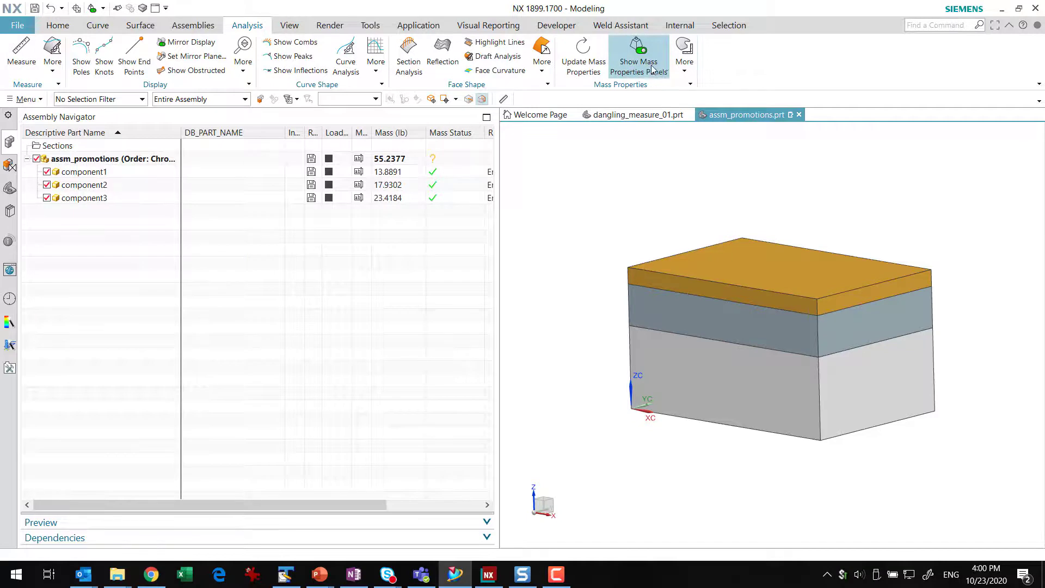
click(652, 69)
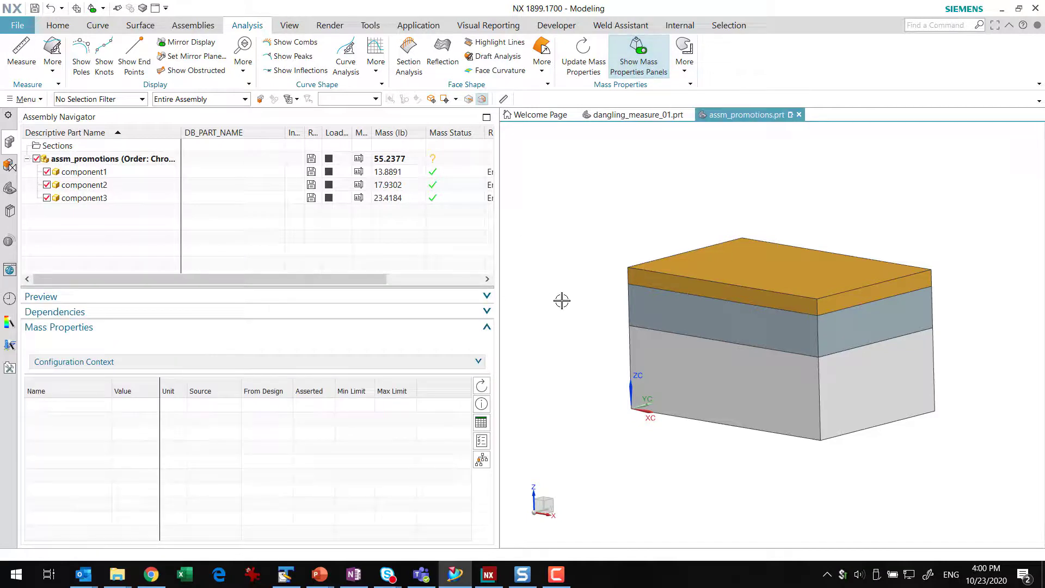
click(85, 159)
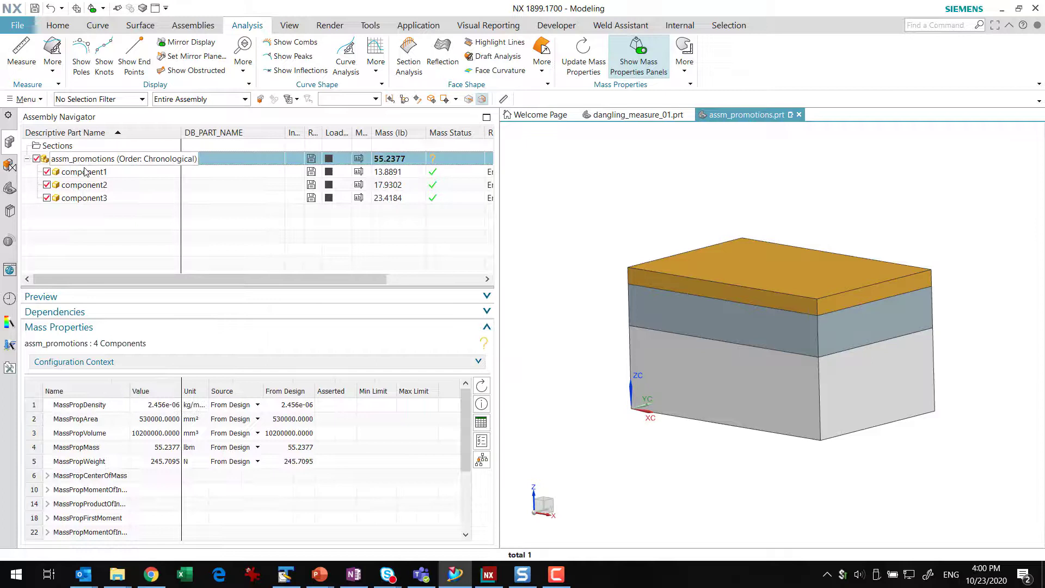
click(88, 172)
click(92, 185)
click(96, 199)
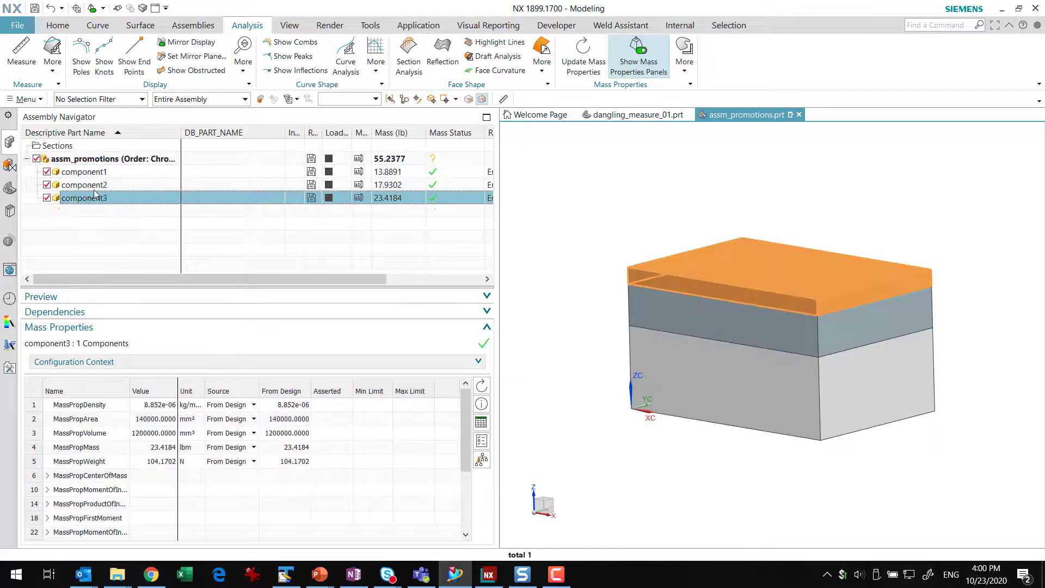
click(97, 186)
click(97, 172)
click(55, 221)
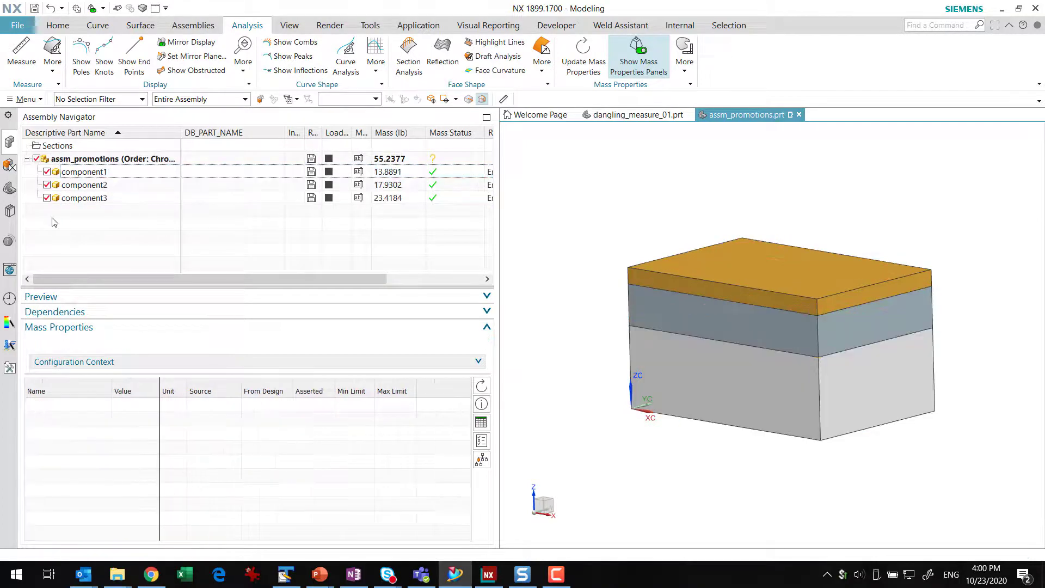
Show the Part Navigator model history and highlight Promote Body (1) and Promote Body (2).
click(10, 188)
click(89, 212)
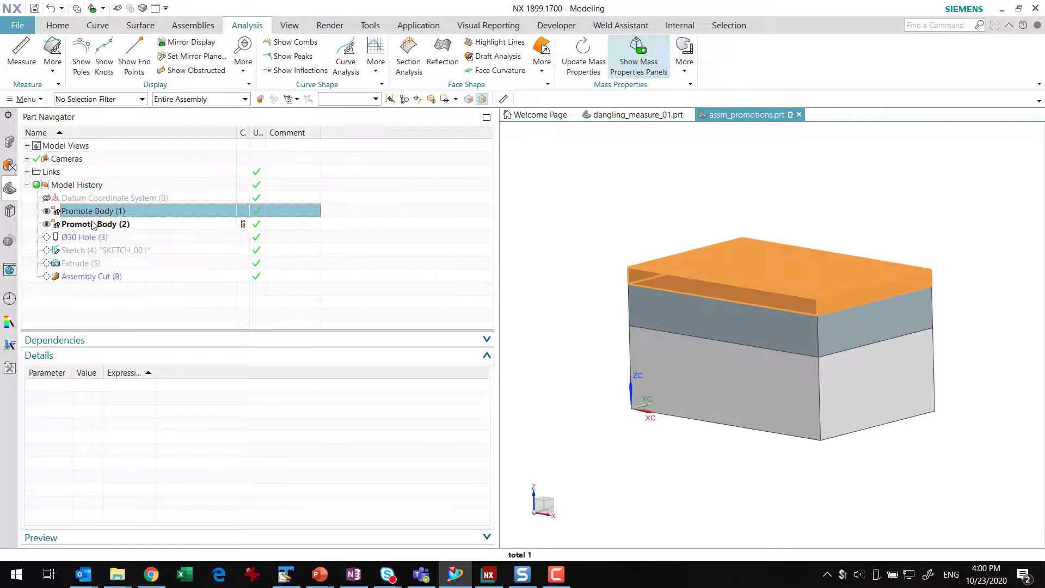
click(97, 223)
click(98, 212)
click(100, 225)
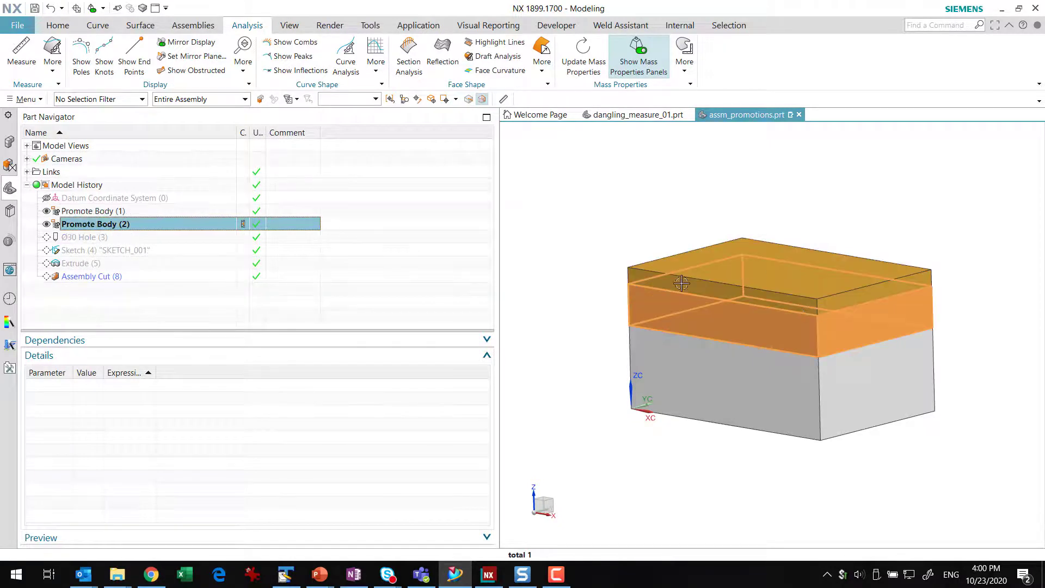
key(Escape)
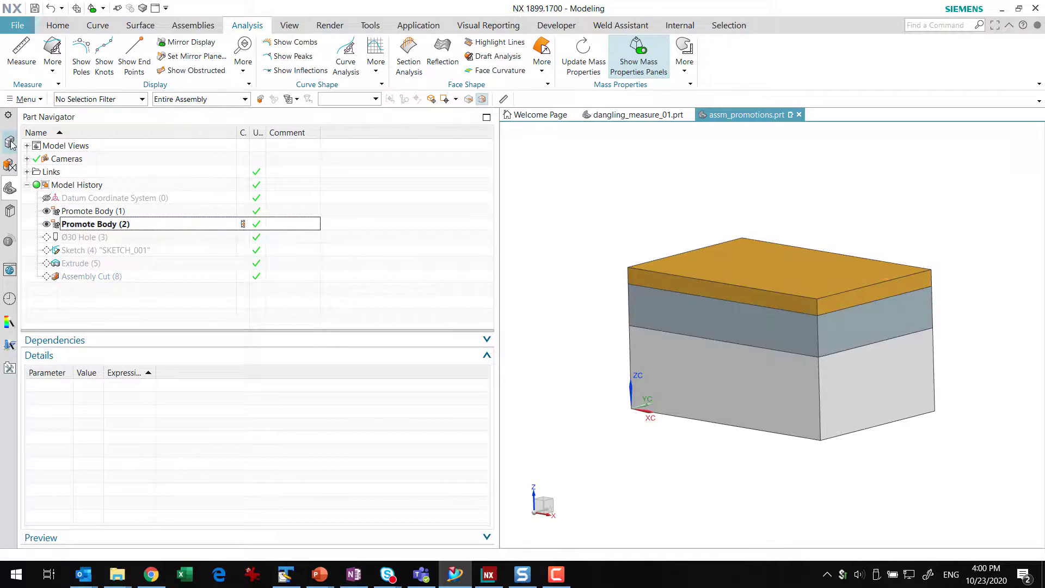
Review component1–3 masses, then select assm_promotions: 4 components, 55.2377 lbm, 245.7095 N.
click(9, 141)
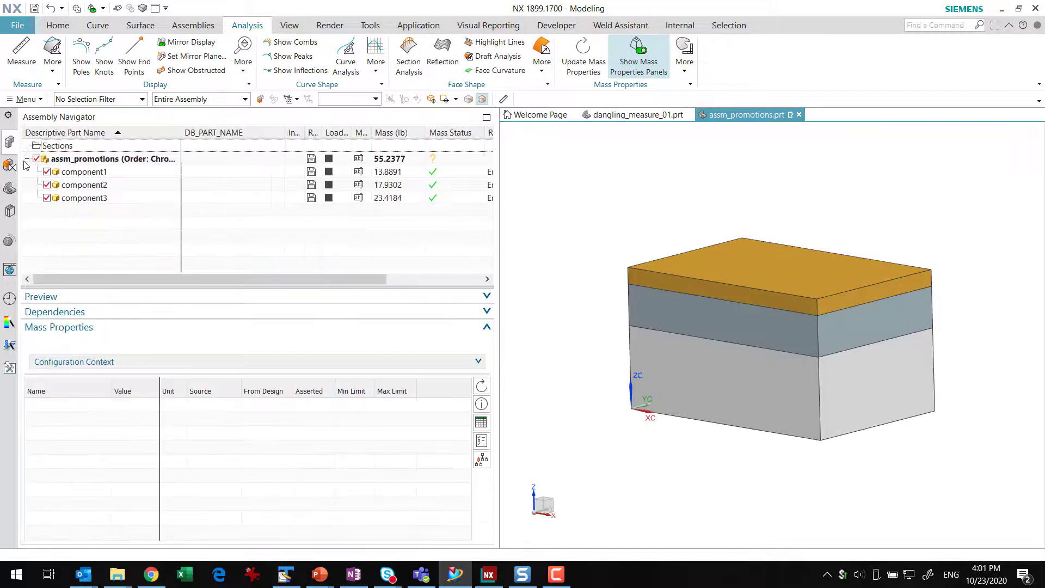
click(196, 198)
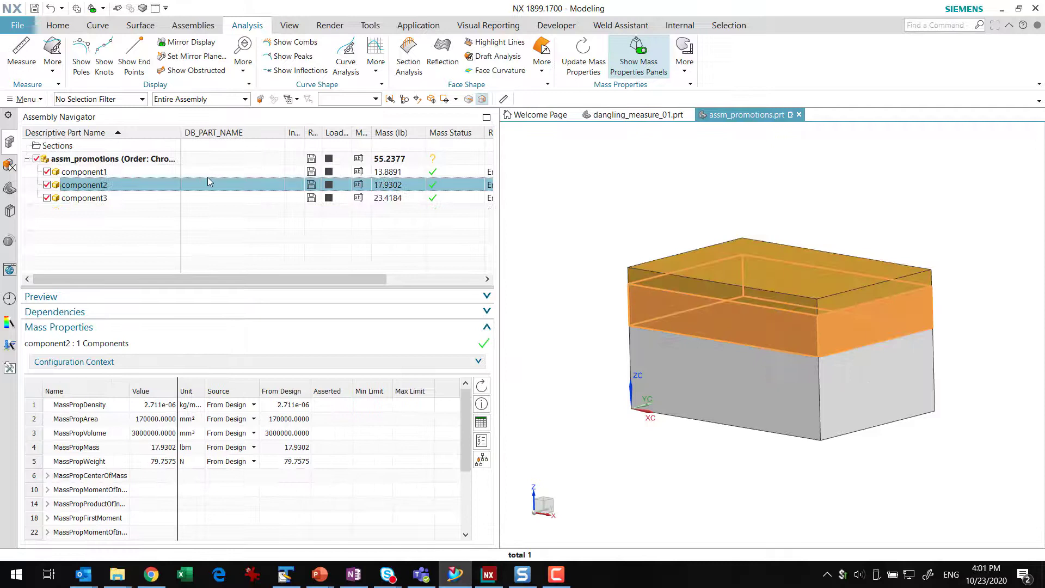
click(204, 187)
click(209, 172)
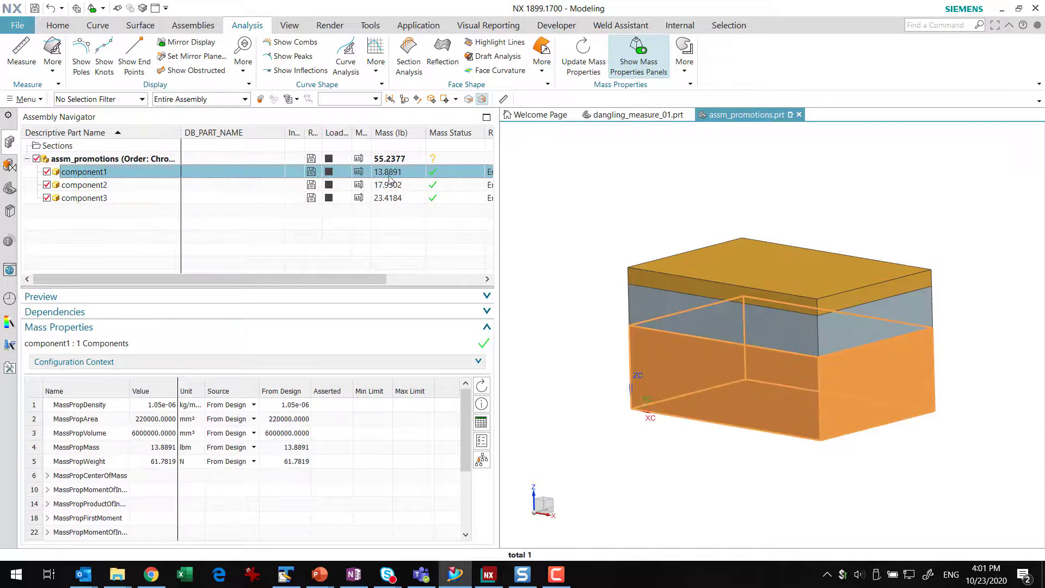
click(393, 163)
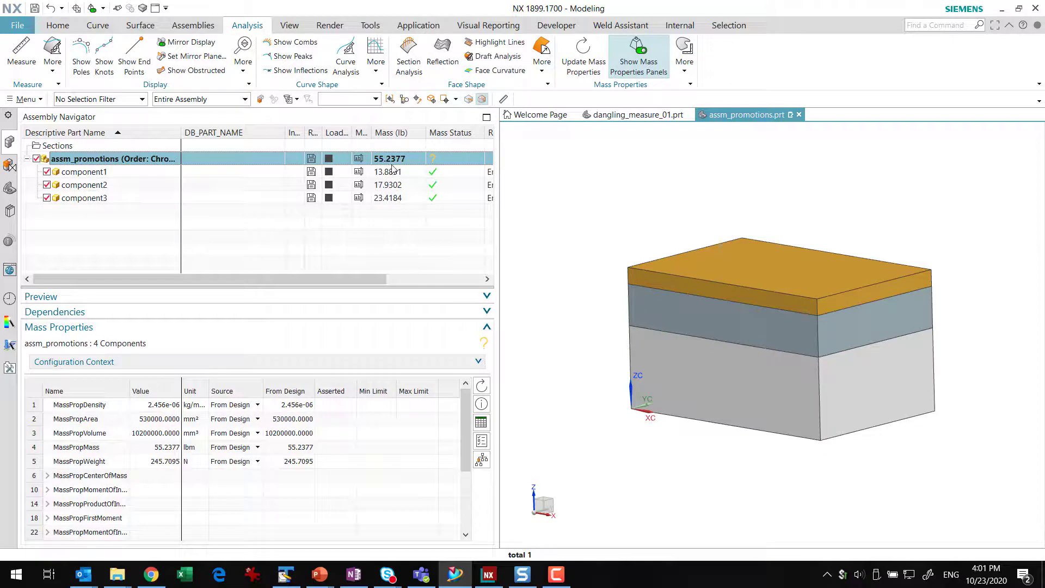
key(Down)
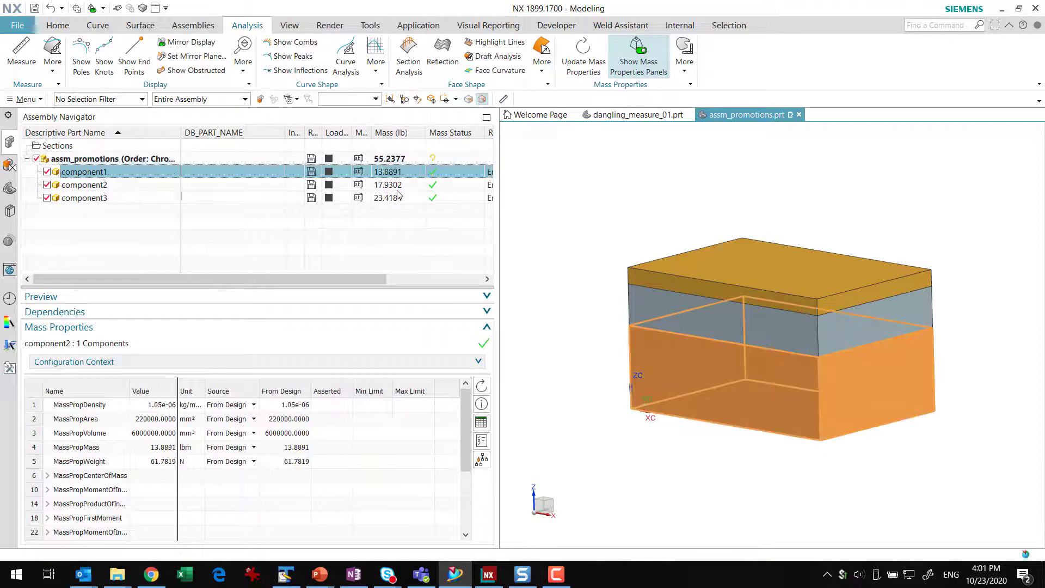
key(Down)
key(Down)
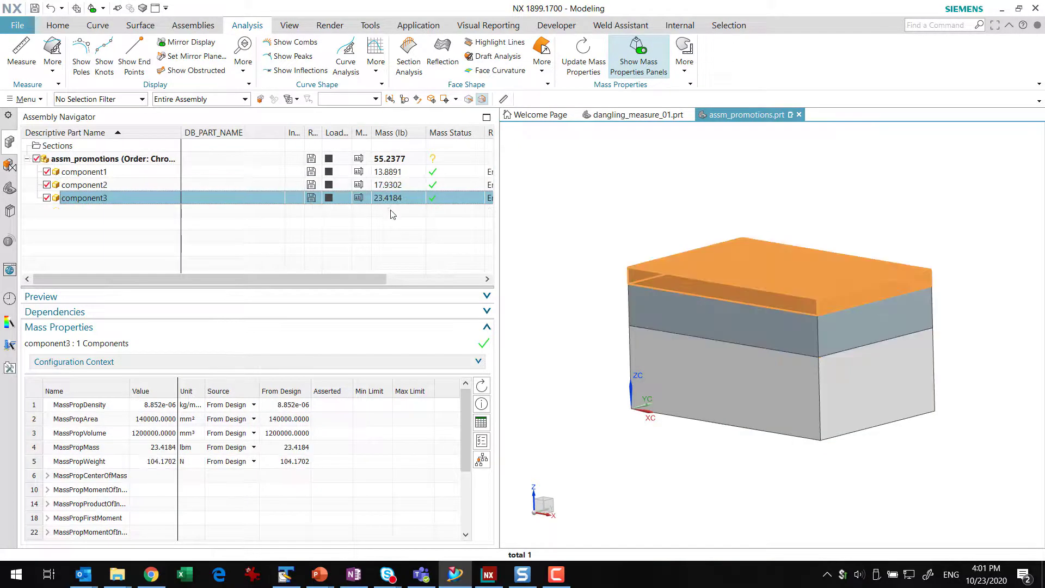
click(392, 214)
click(389, 158)
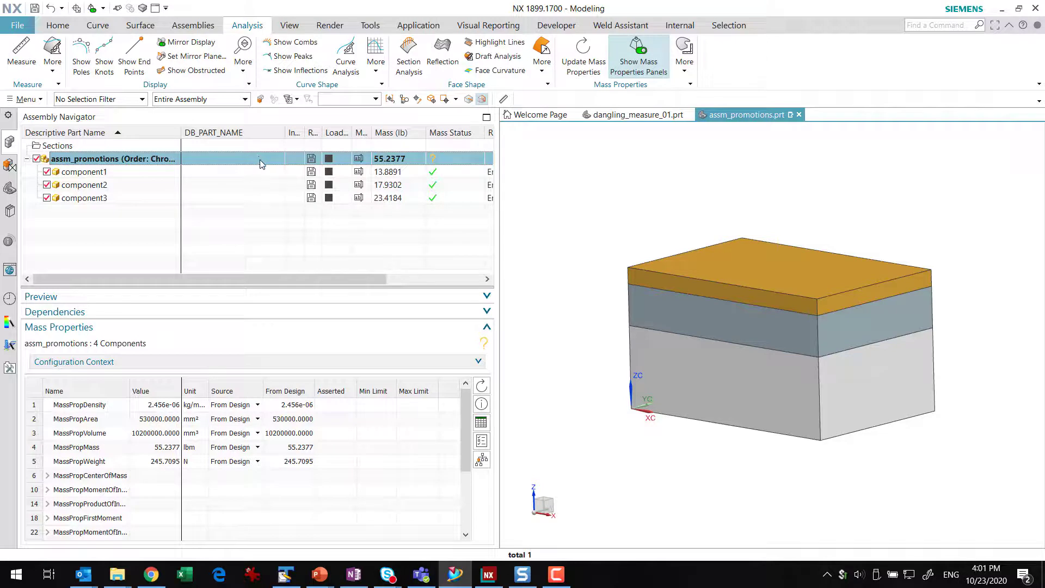
Switch to Assembly Only mass to confirm assembly-level features add zero to the 55.2377 total.
click(481, 460)
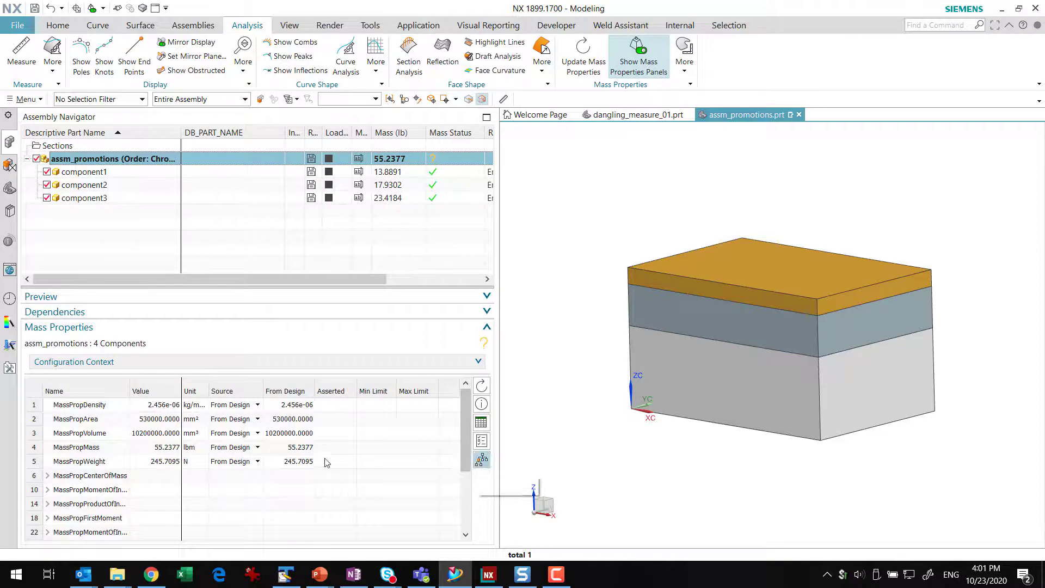
click(159, 451)
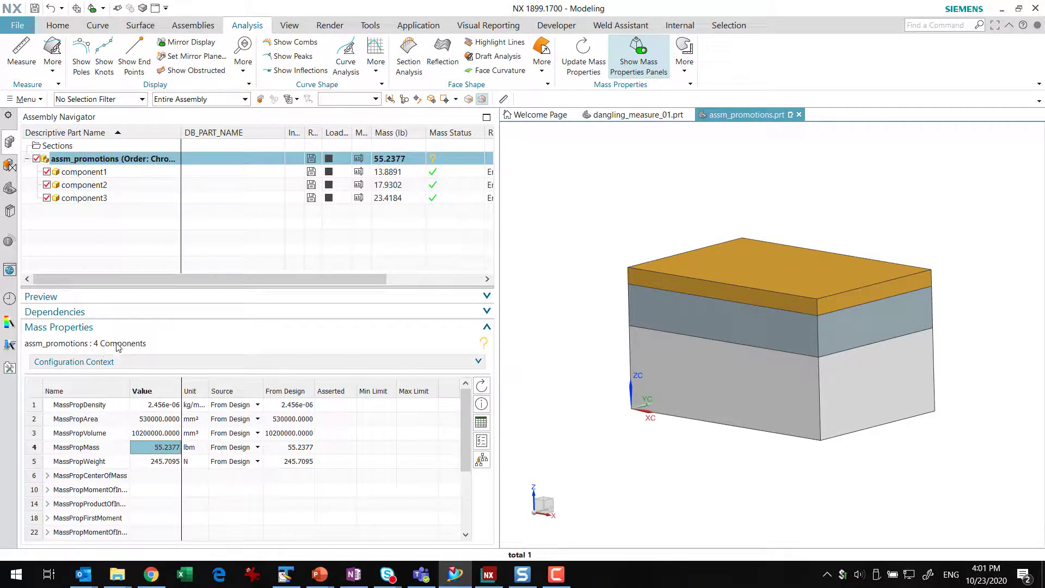
click(483, 461)
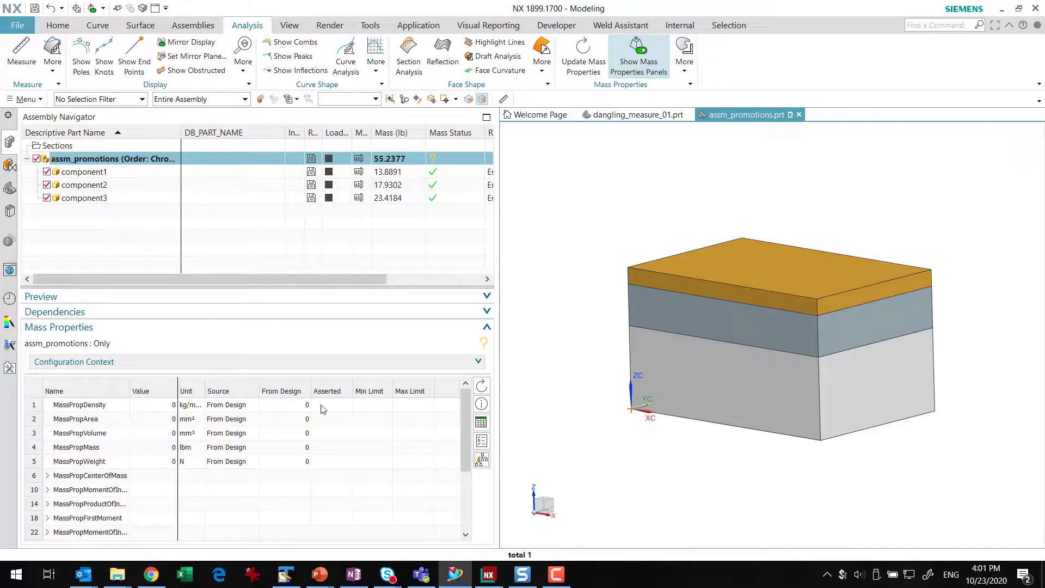
Review the mass properties of component1, component2 and component3, then clear the selection.
click(128, 198)
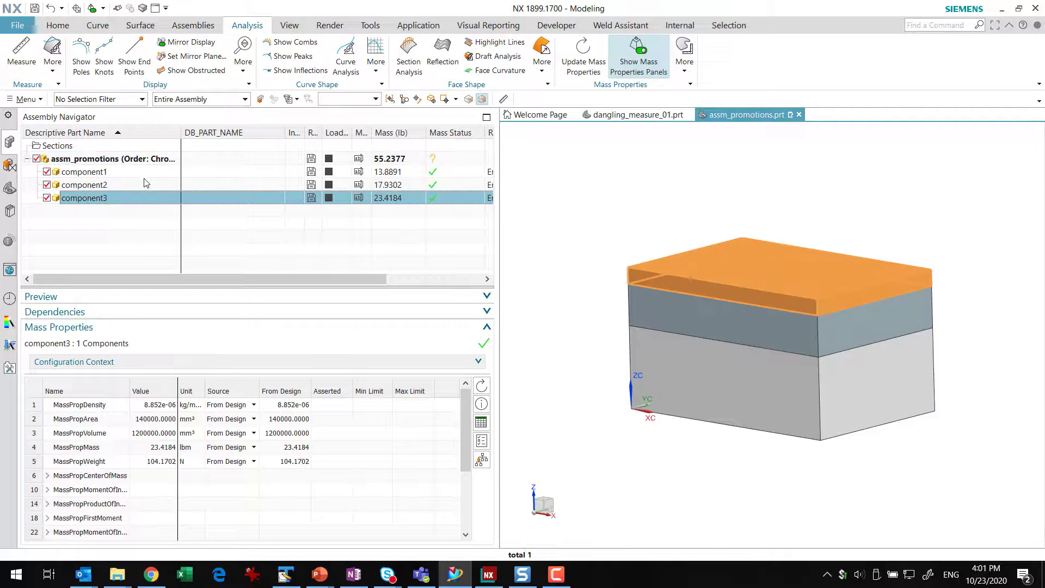
click(387, 173)
click(390, 186)
click(390, 200)
click(343, 260)
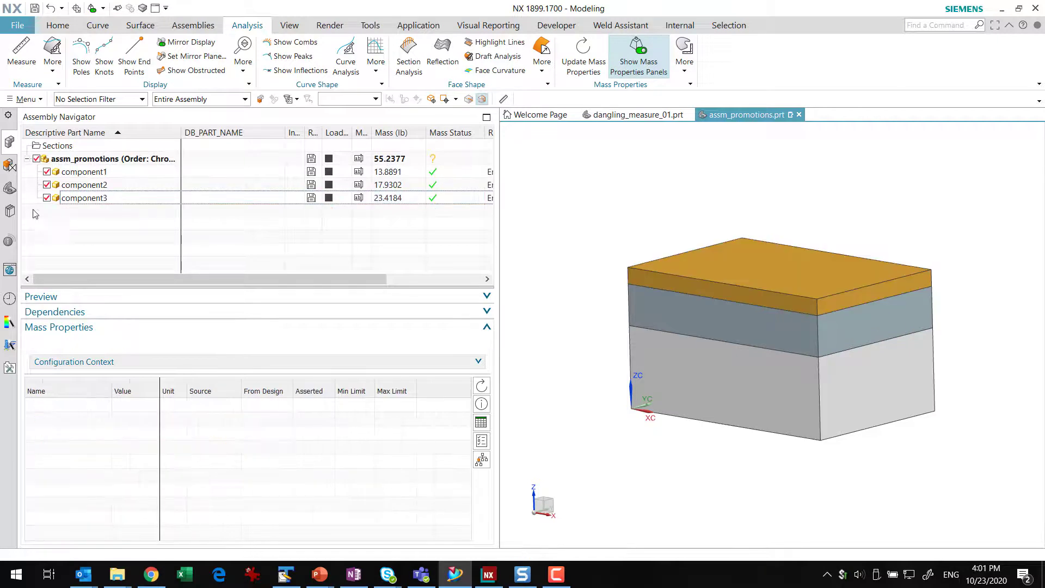
Make Ø30 Hole (3) and then Assembly Cut (8) current, and orbit to see the cuts.
click(10, 191)
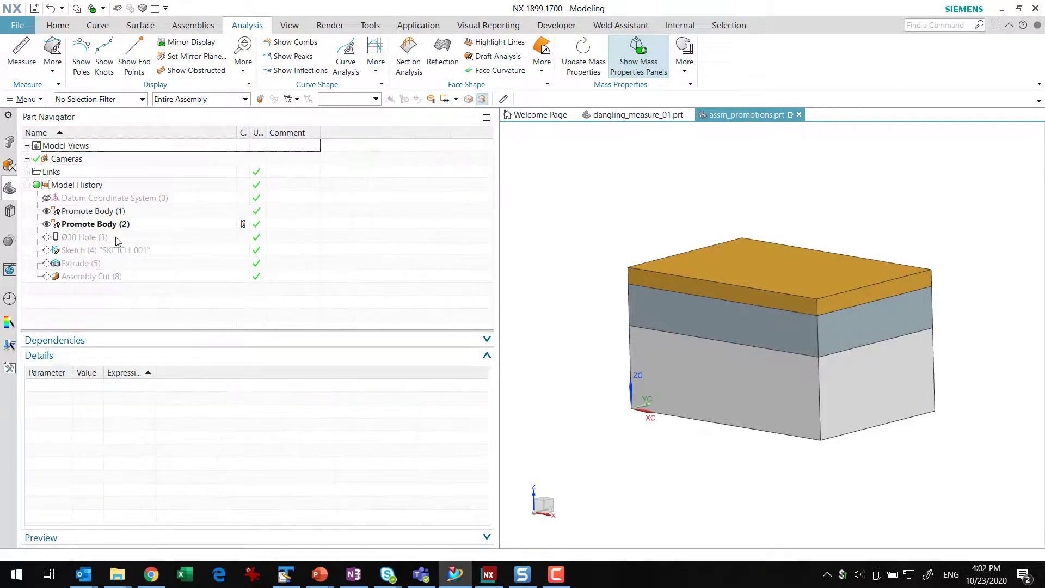
click(247, 239)
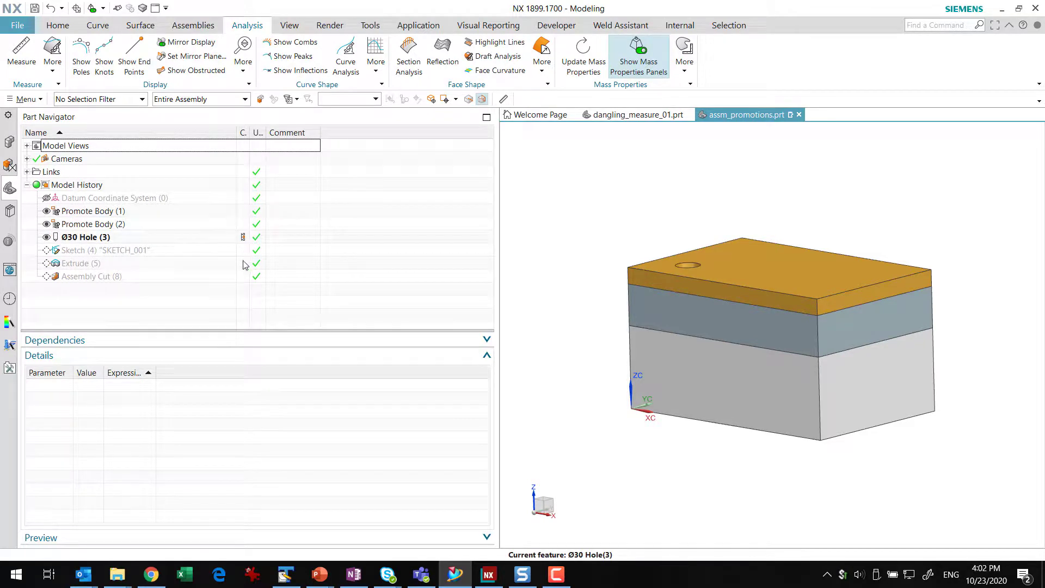
click(243, 277)
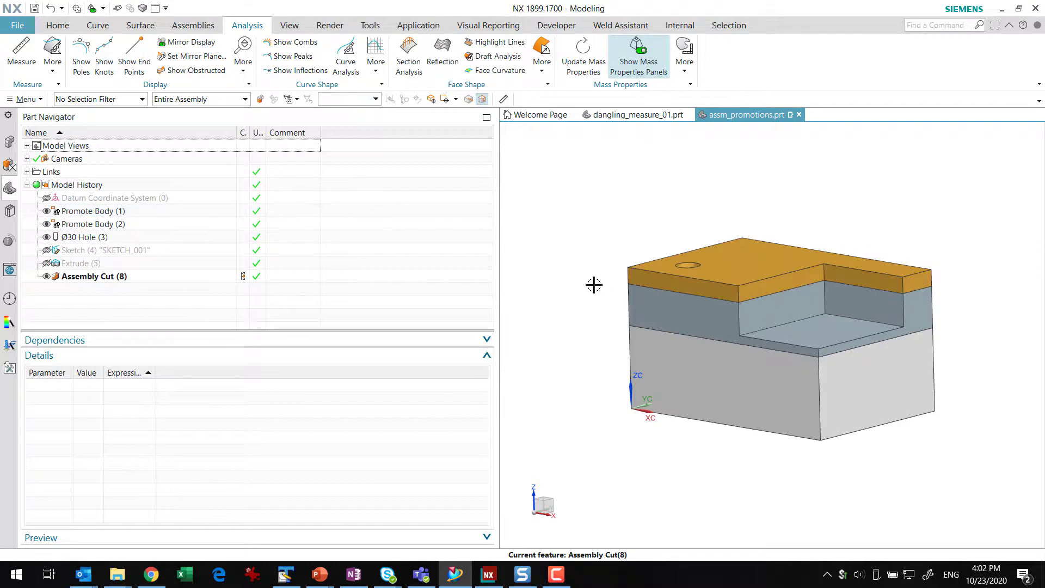
mouse_move(595, 284)
middle_down()
mouse_move(602, 340)
mouse_move(599, 284)
mouse_move(600, 297)
middle_up()
scroll(600, 296, up, 4)
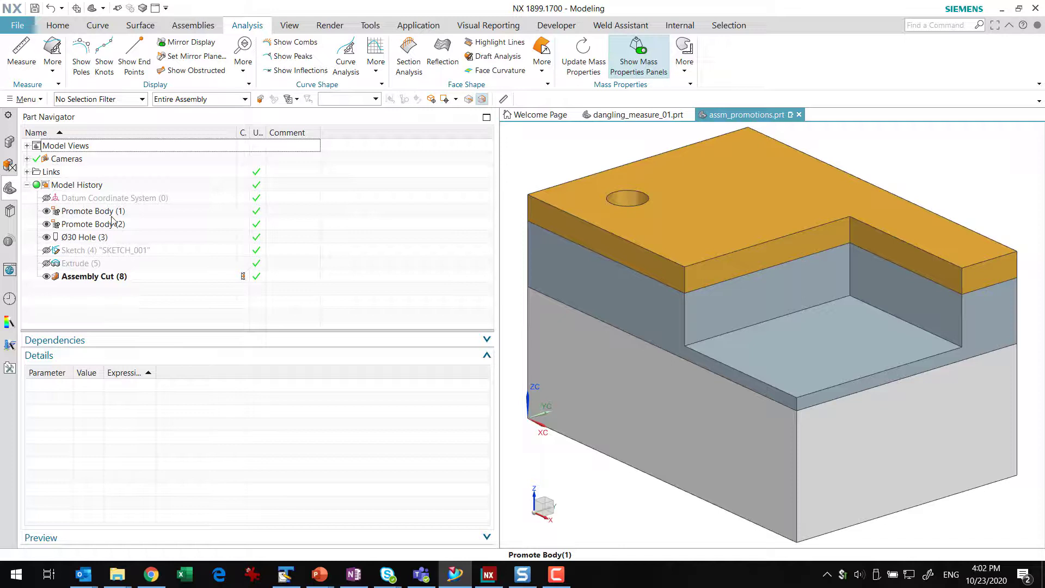
Update the assembly mass in Assembly Navigator, reducing it to 43.1610 lb and 191.9898 N.
click(9, 143)
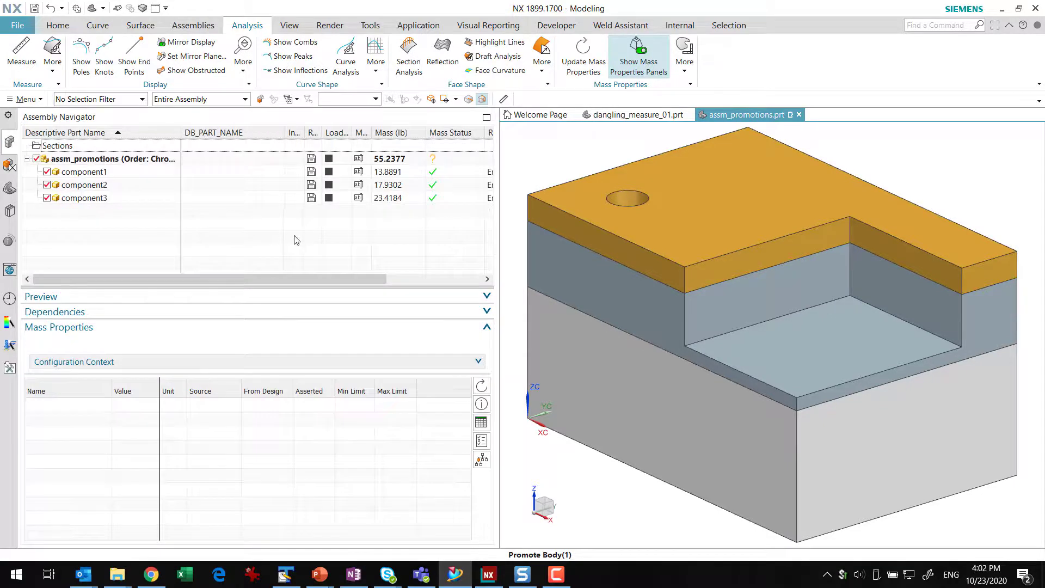
mouse_move(440, 162)
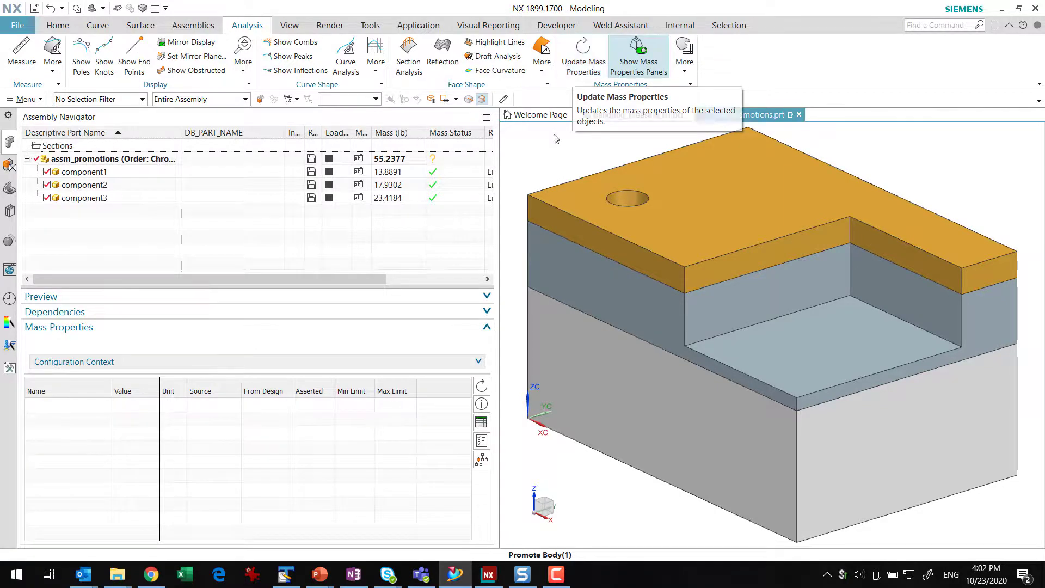
click(482, 387)
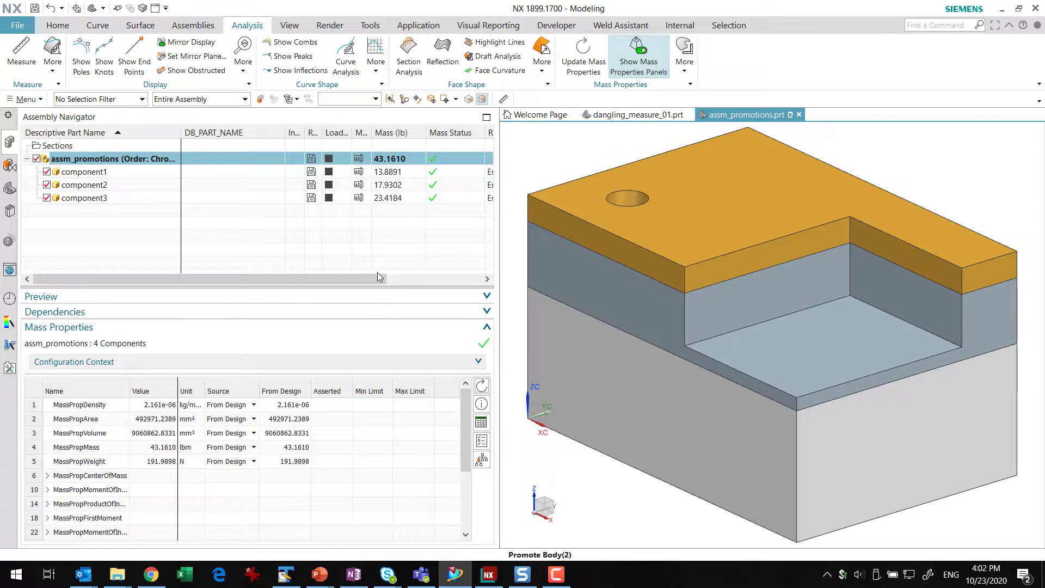
click(384, 173)
click(388, 185)
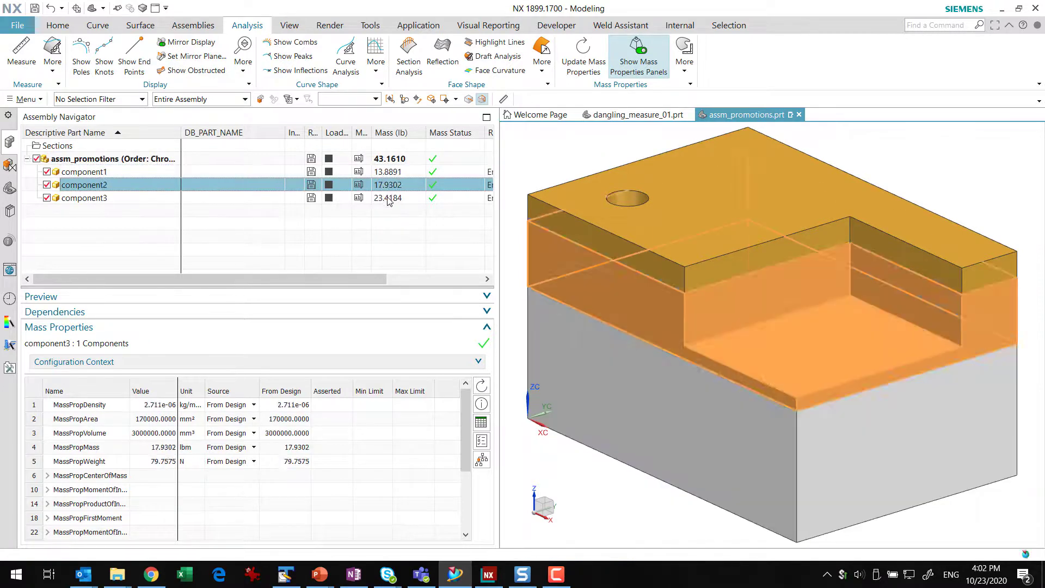
click(390, 197)
click(392, 173)
click(388, 185)
click(389, 198)
click(389, 210)
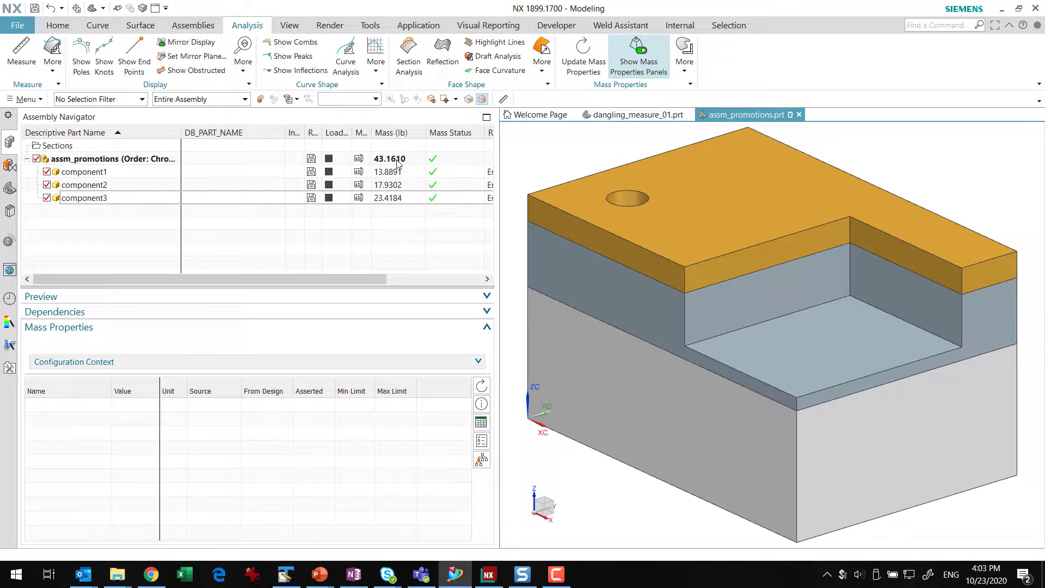
click(389, 172)
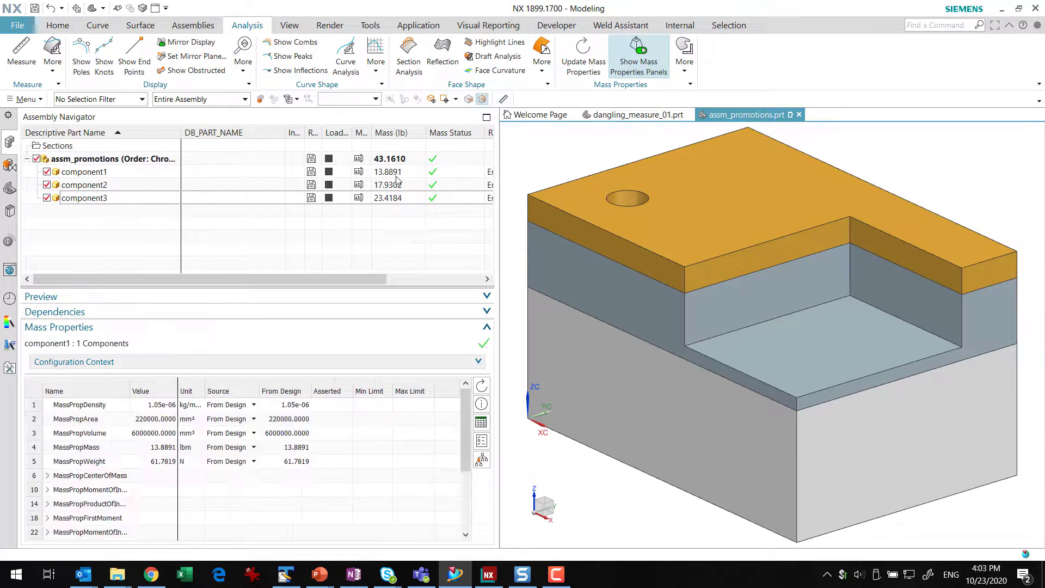
click(390, 185)
click(389, 198)
click(390, 233)
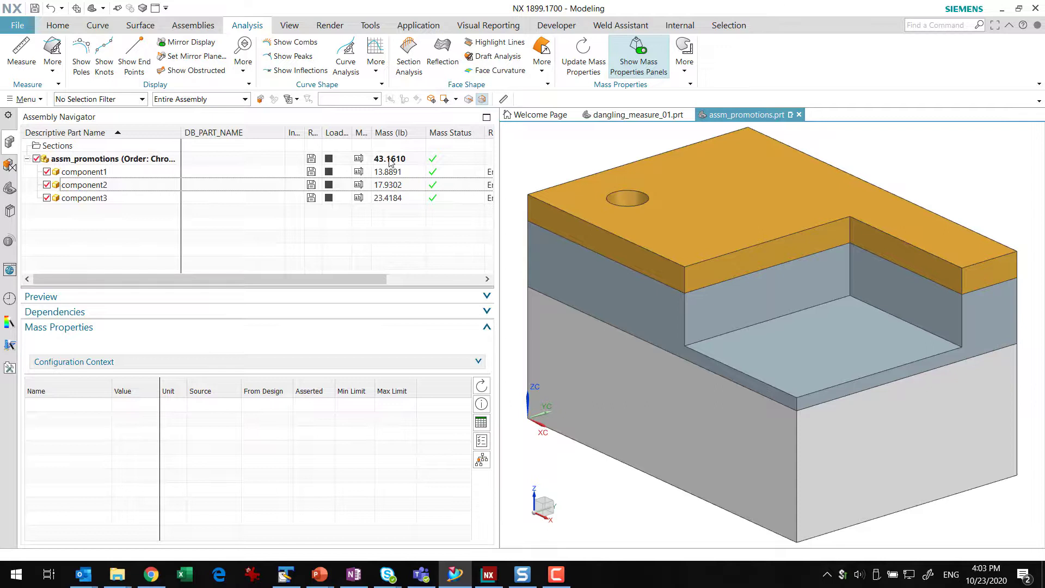
click(390, 159)
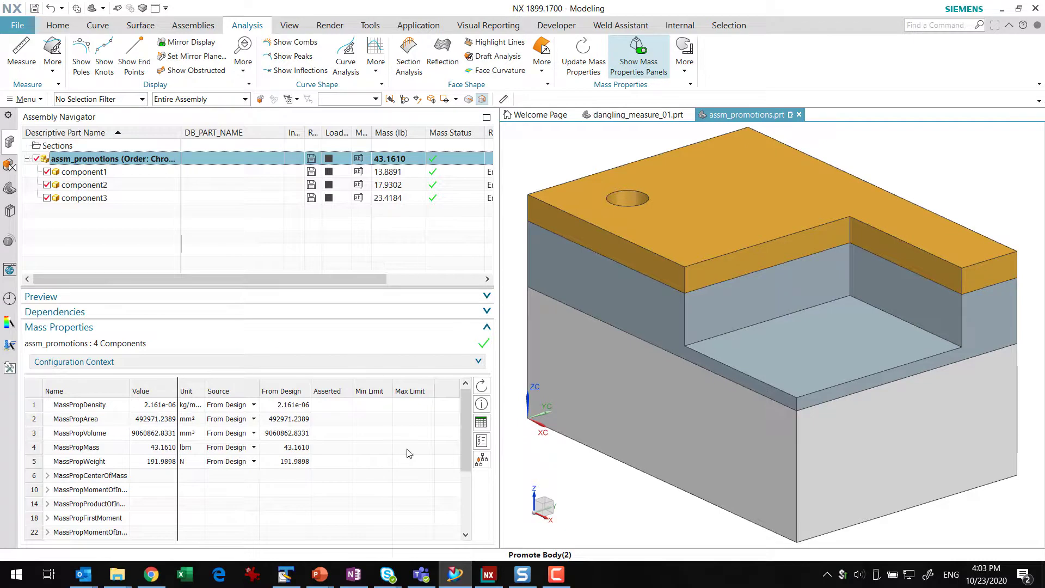
click(481, 460)
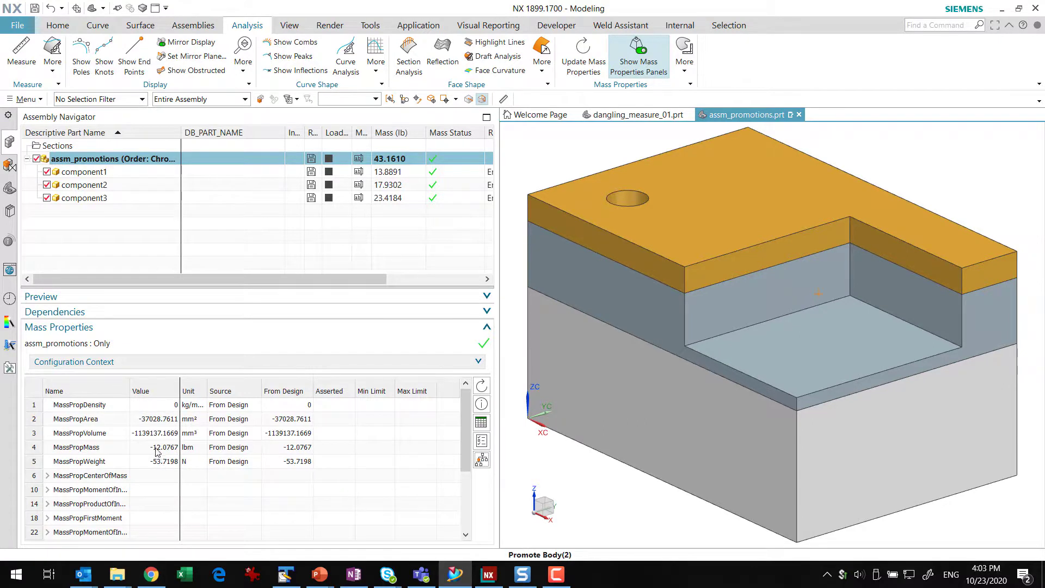
click(300, 159)
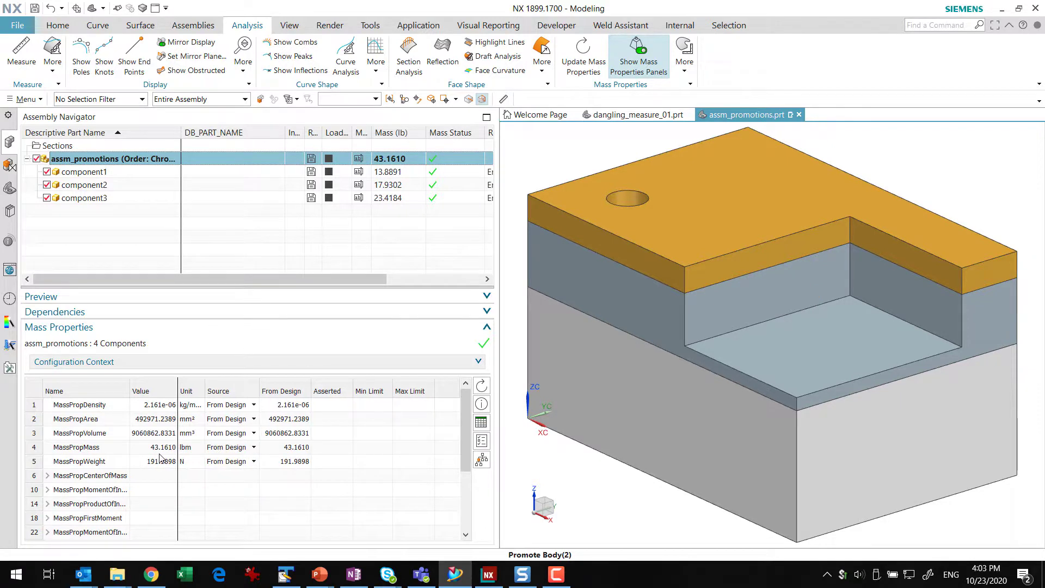
Roll back to Promote Body (2), update the uncut plates' mass to 55.2377 lb, then reopen the history.
click(9, 190)
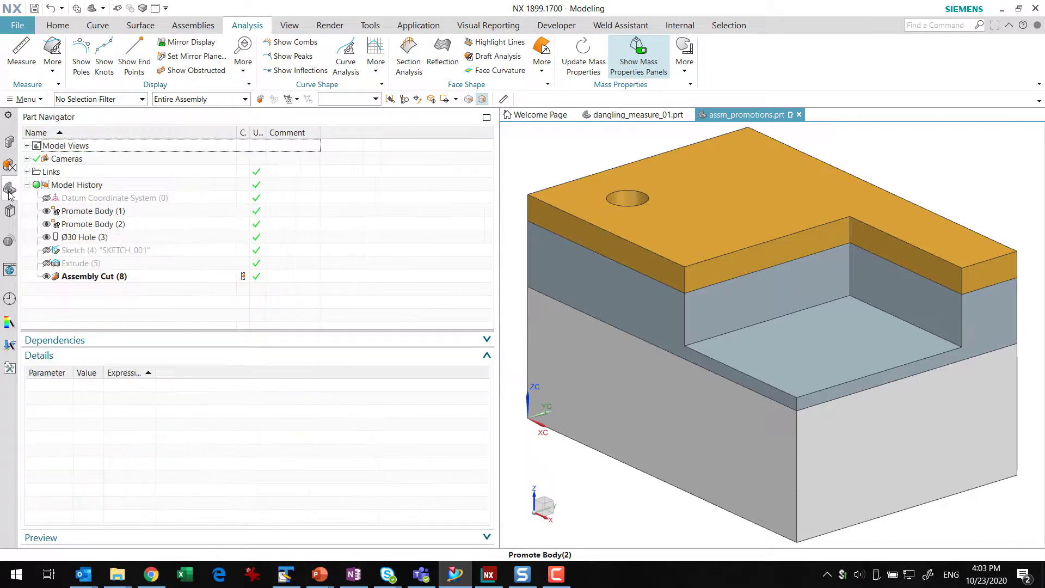
double_click(234, 227)
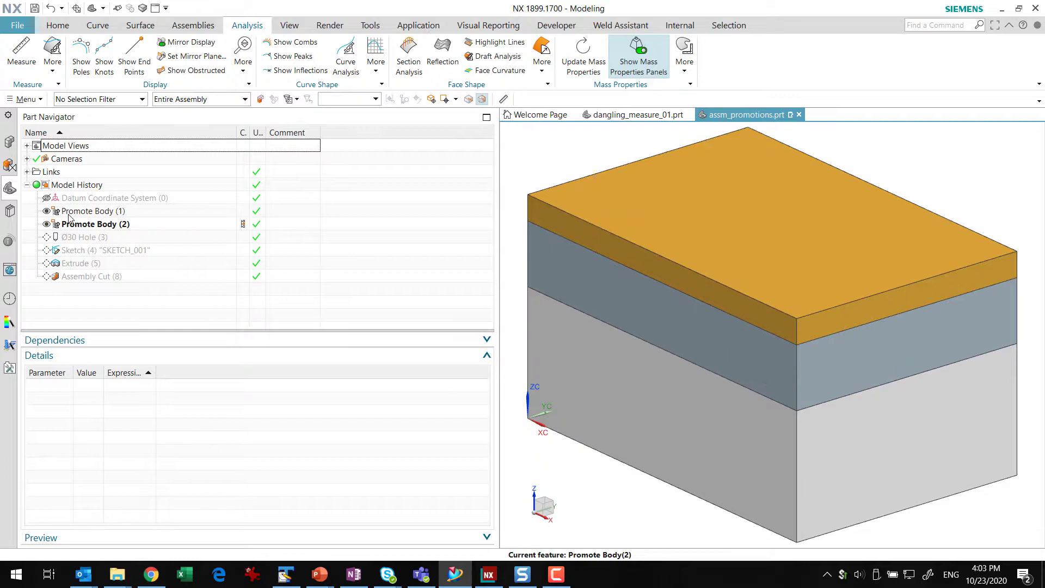
click(10, 143)
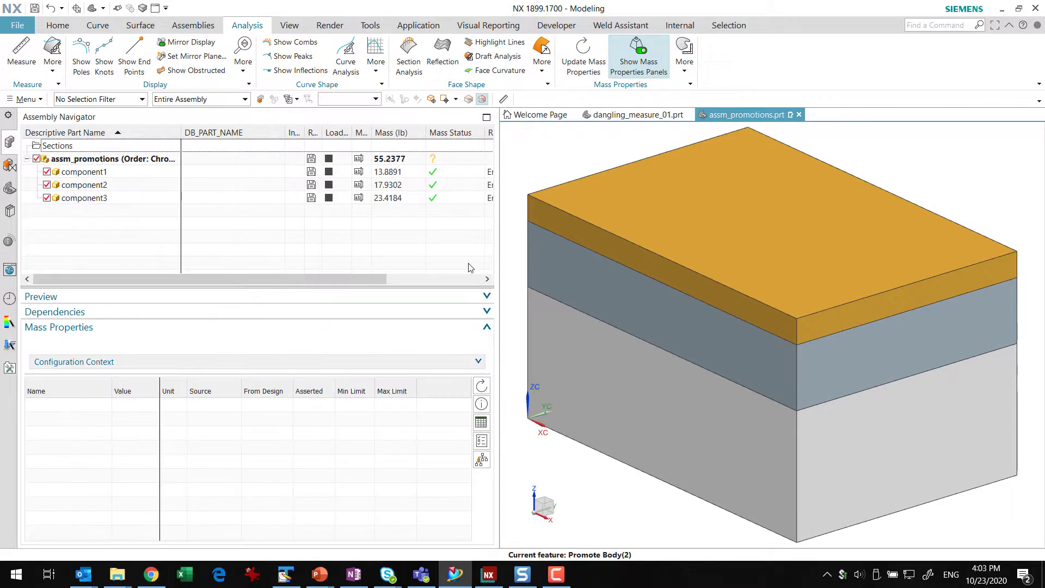
click(482, 386)
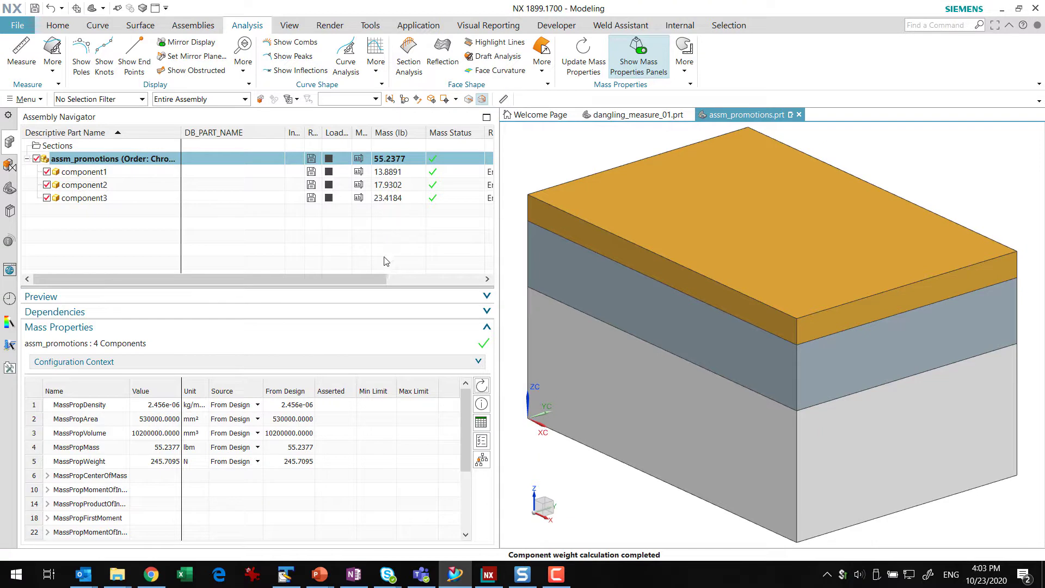
click(10, 187)
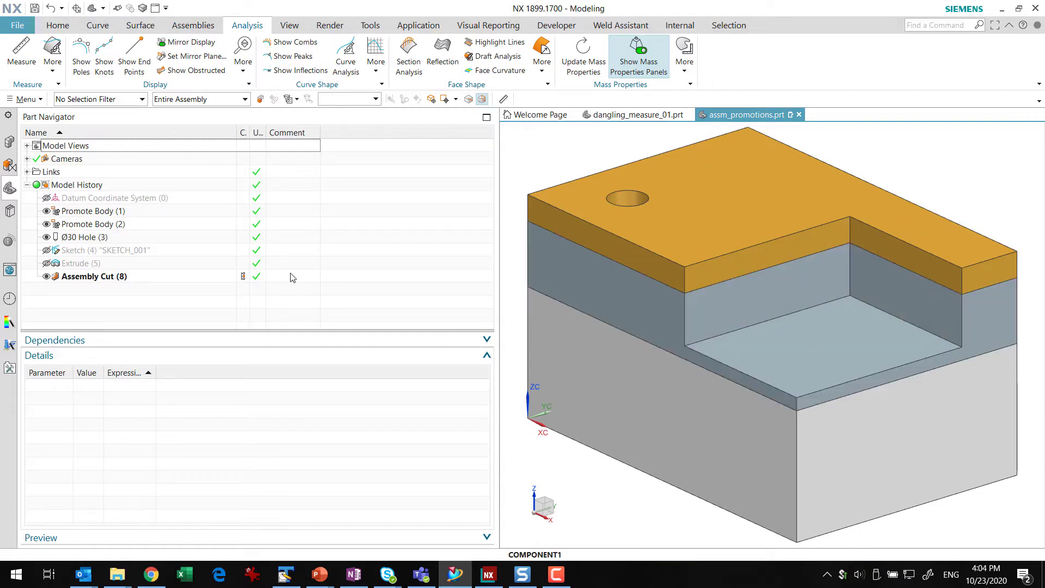
Update mass to 43.1610 lb; Assembly Only shows −12.0767 lbm, −1139137.1669 mm³, −53.7198 N.
click(9, 142)
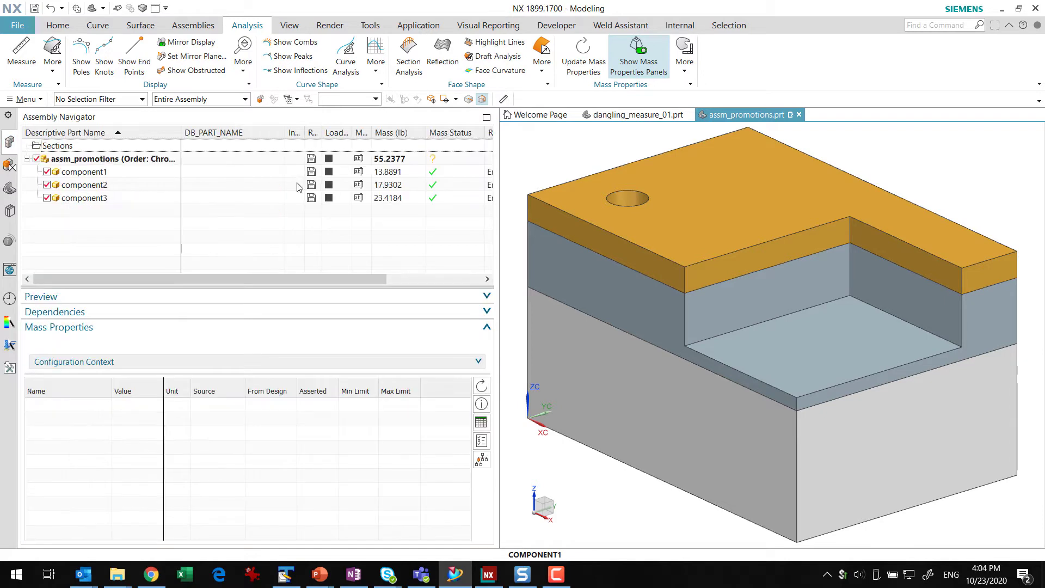
click(481, 385)
click(403, 159)
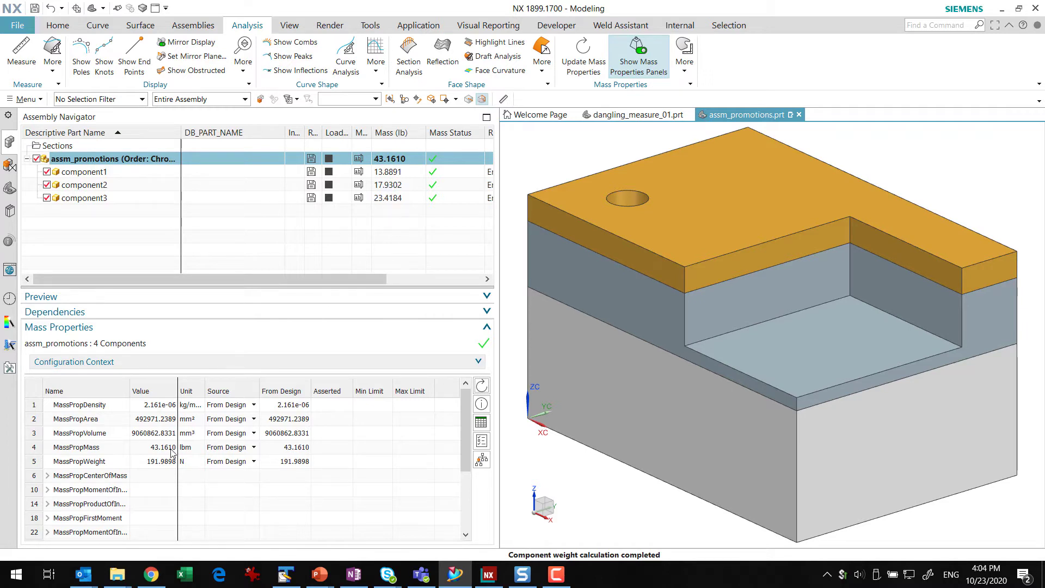
click(481, 460)
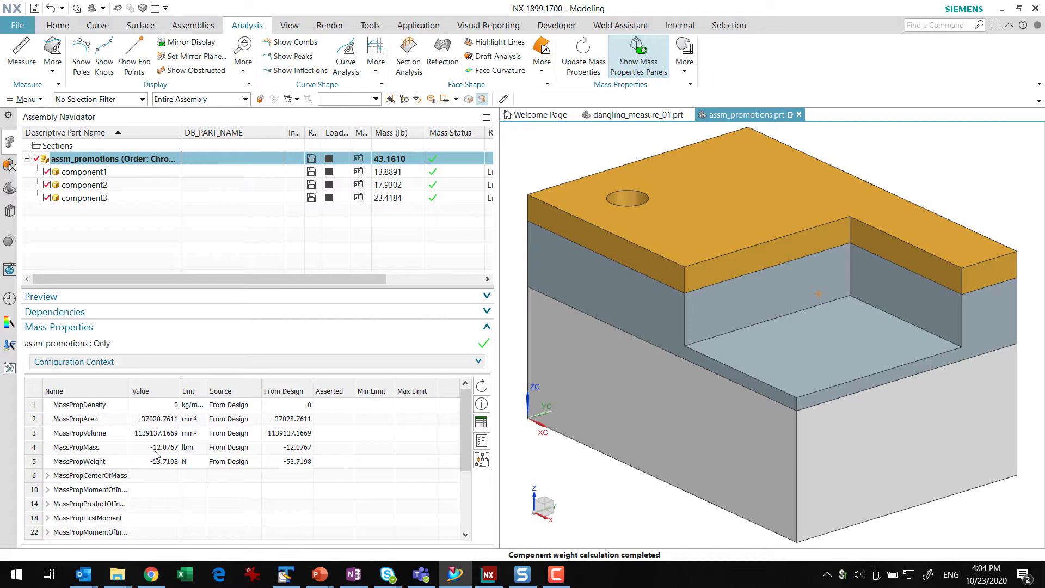